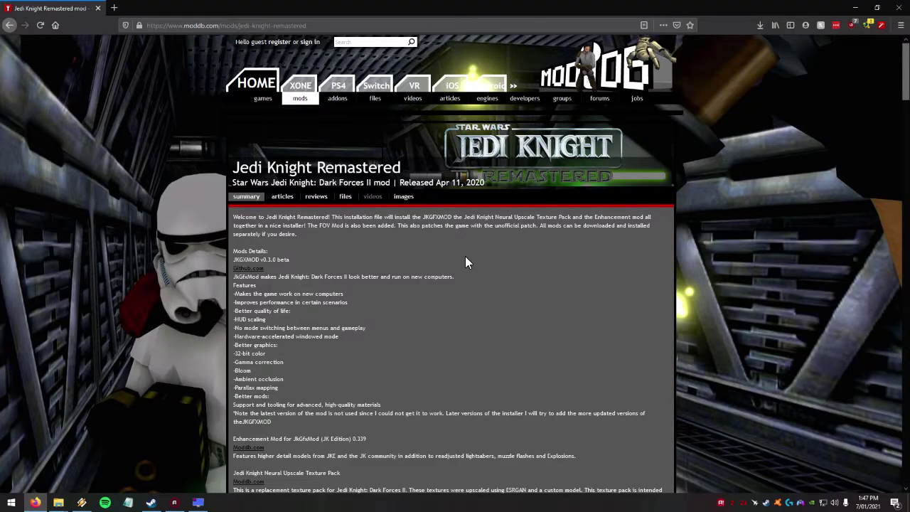
Go to the mod's files listing on ModDB and open the Jedi Knight Remastered v1.0 entry
scroll(420, 265, down, 7)
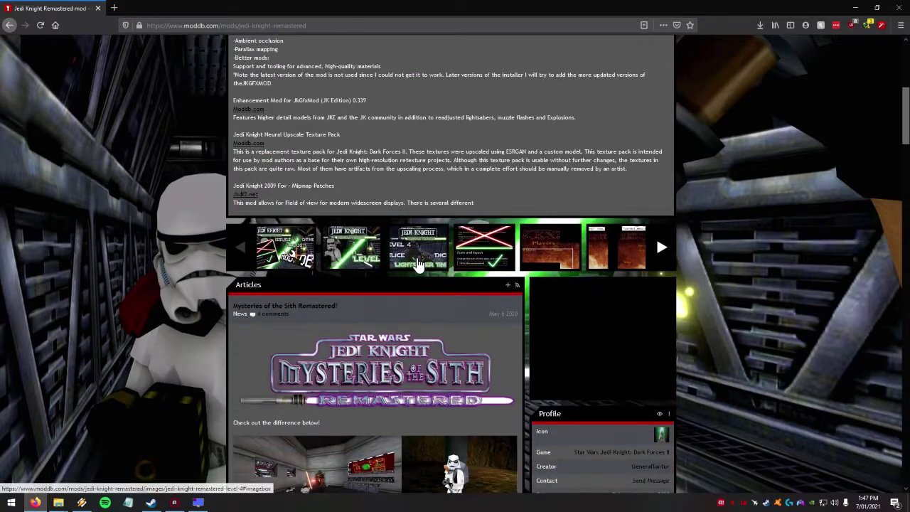
scroll(416, 231, up, 6)
scroll(412, 232, up, 1)
scroll(410, 232, down, 3)
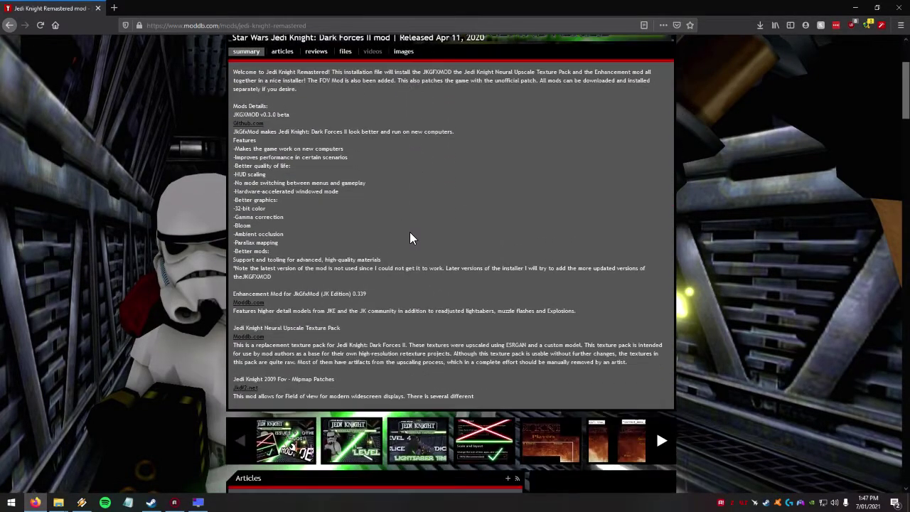
scroll(441, 234, up, 2)
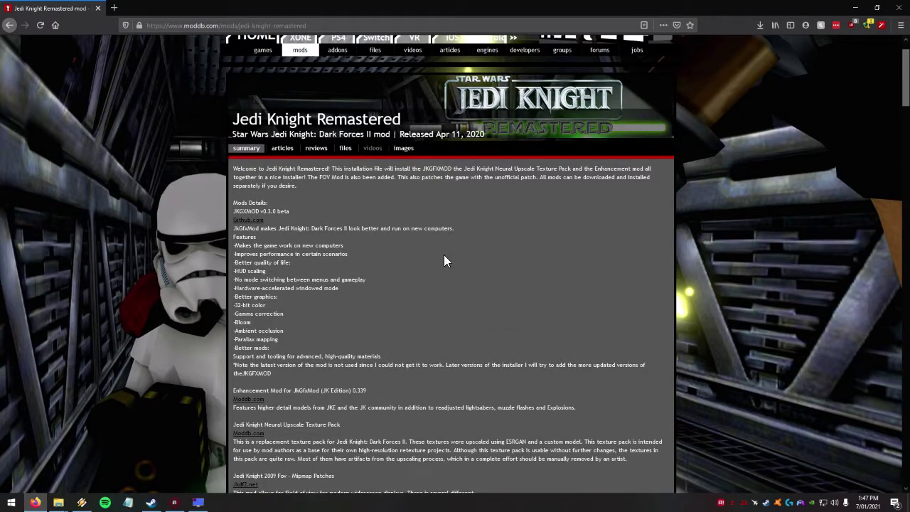
click(345, 149)
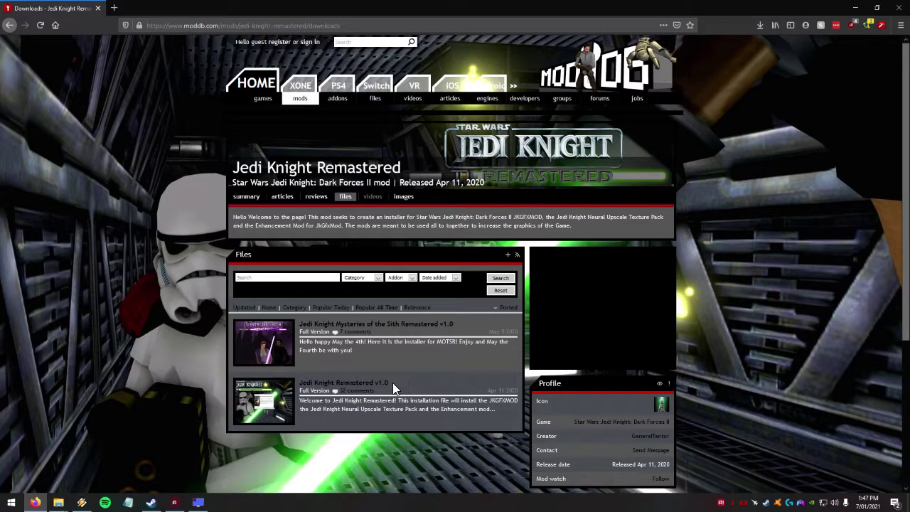
click(342, 385)
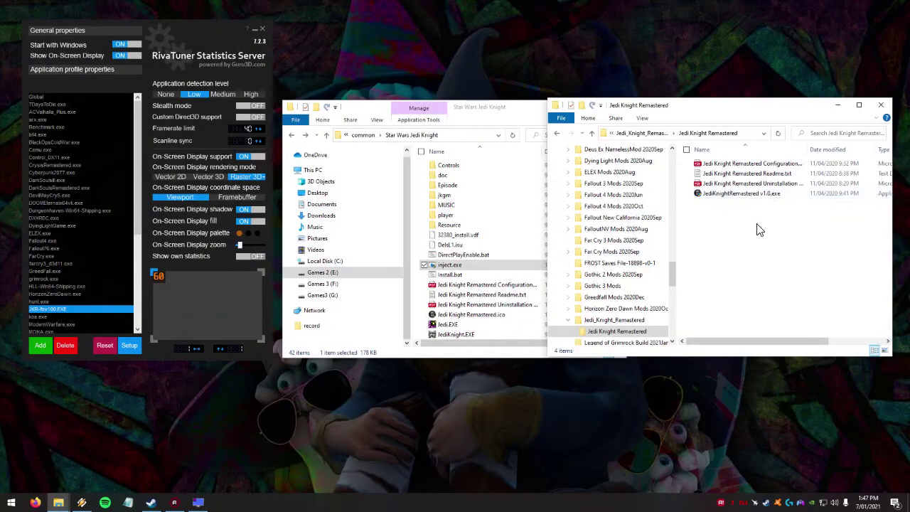
Select the four downloaded mod files, then run JediKnightRemastered v1.0.exe from the game folder window
drag(758, 227, 722, 160)
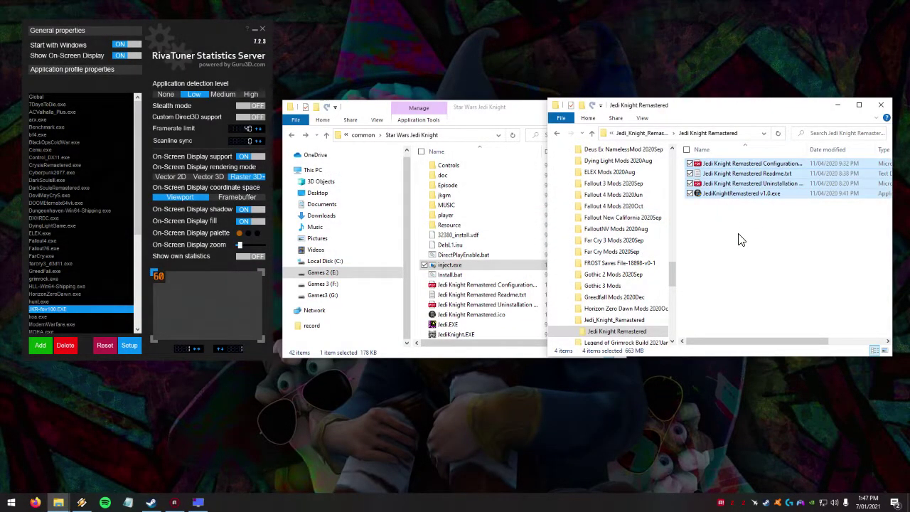
click(475, 122)
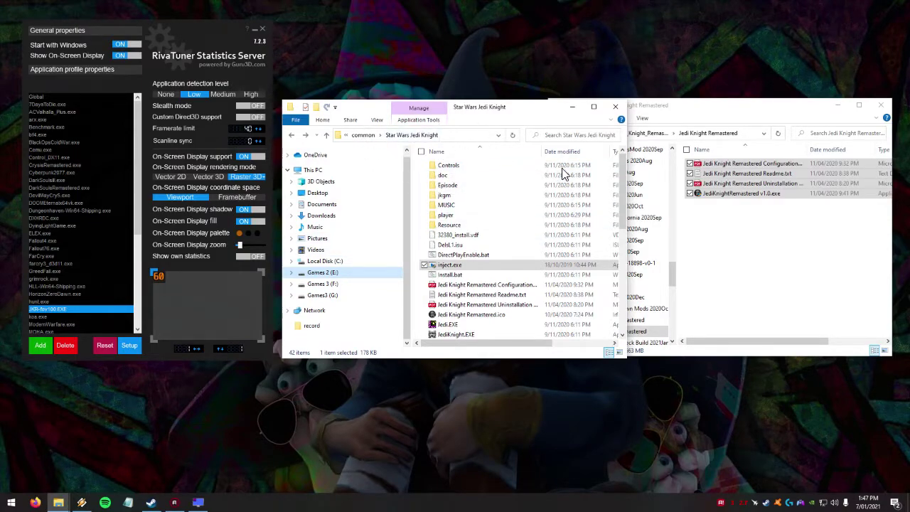
click(785, 241)
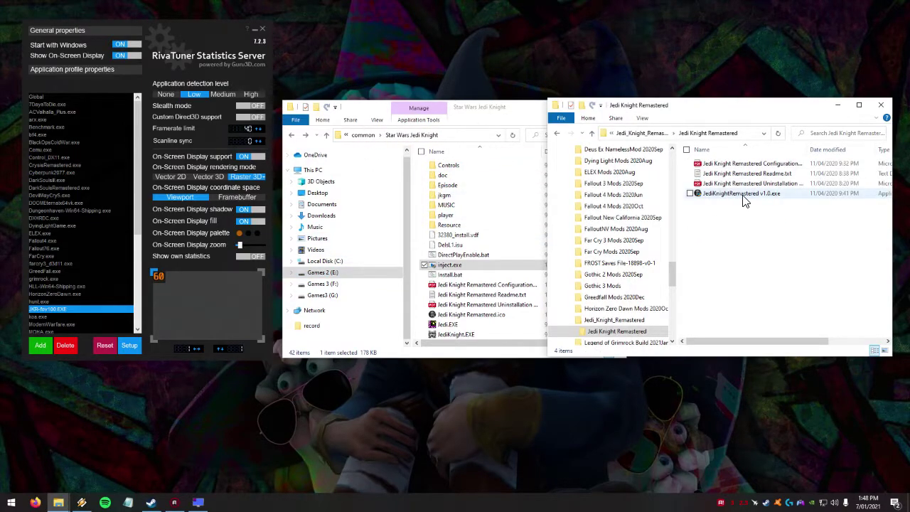
double_click(743, 198)
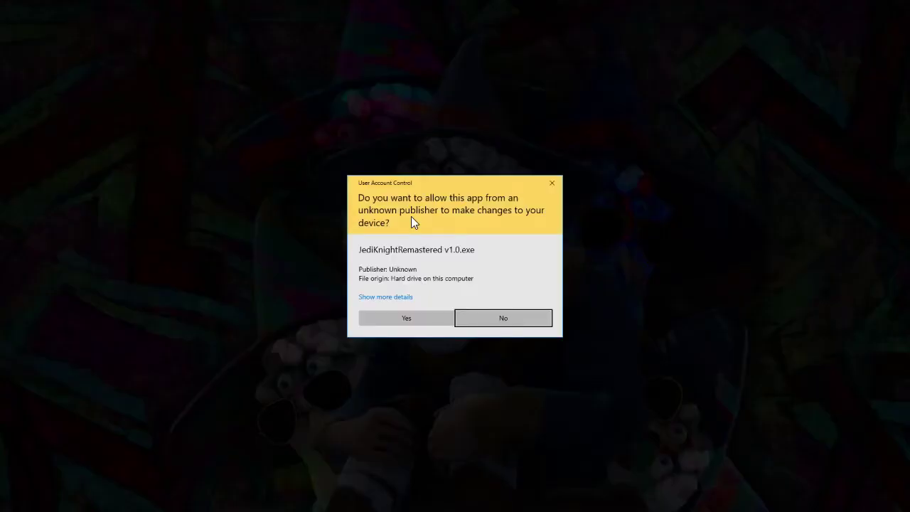
Let the installer run and highlight the GoG and Steam steamapps path lines on its info page
click(479, 317)
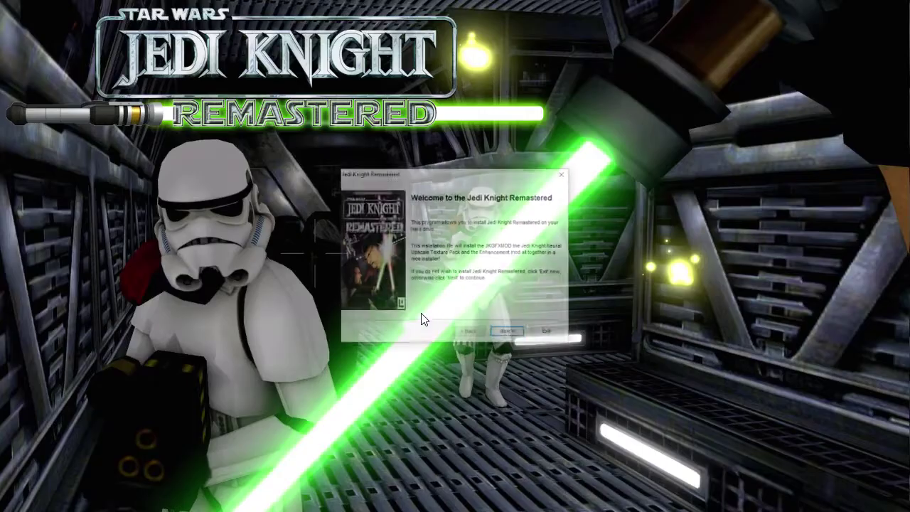
click(508, 333)
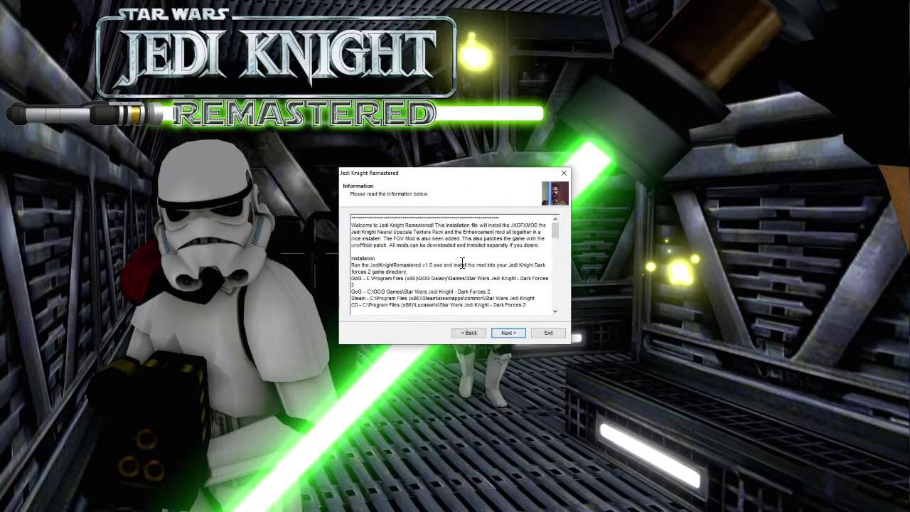
triple_click(361, 283)
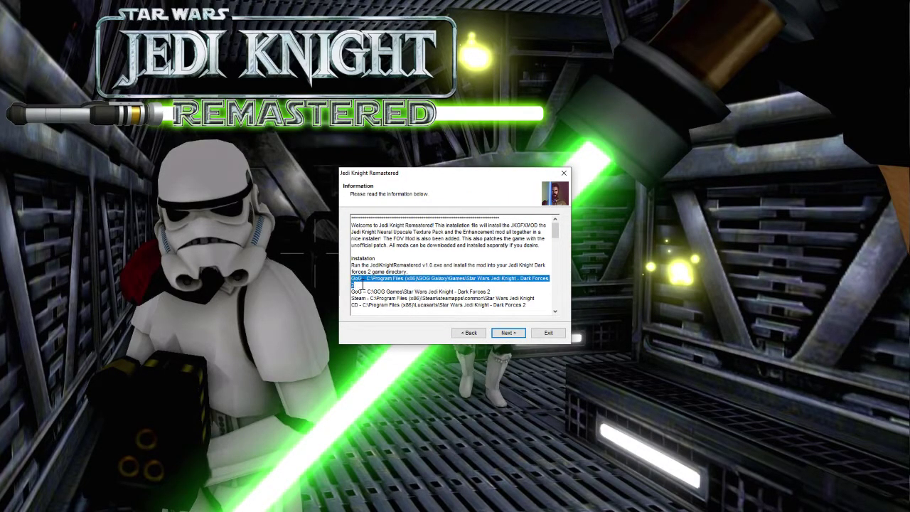
drag(509, 289, 356, 292)
click(517, 297)
drag(533, 299, 427, 302)
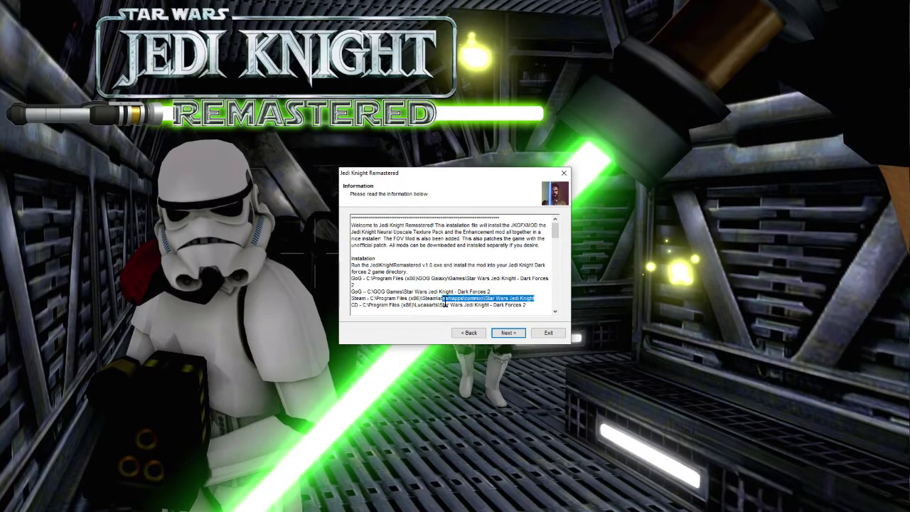
click(445, 302)
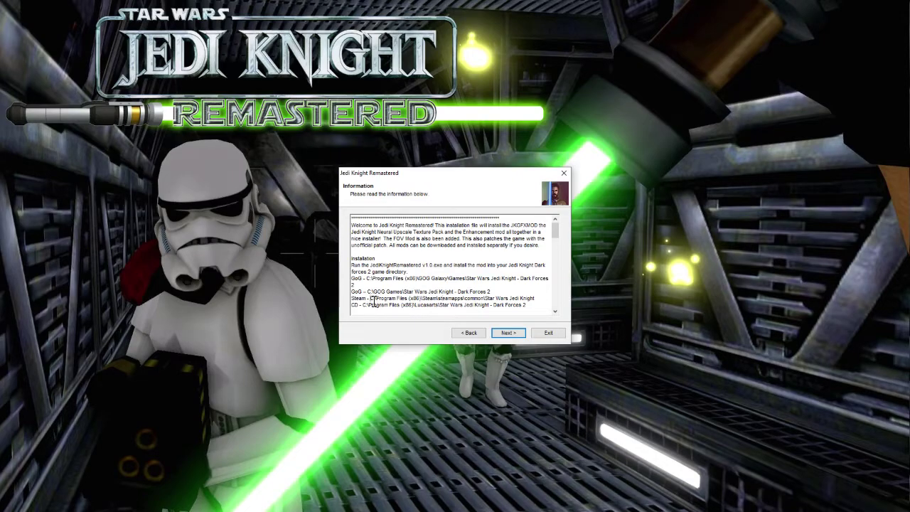
drag(370, 299, 463, 299)
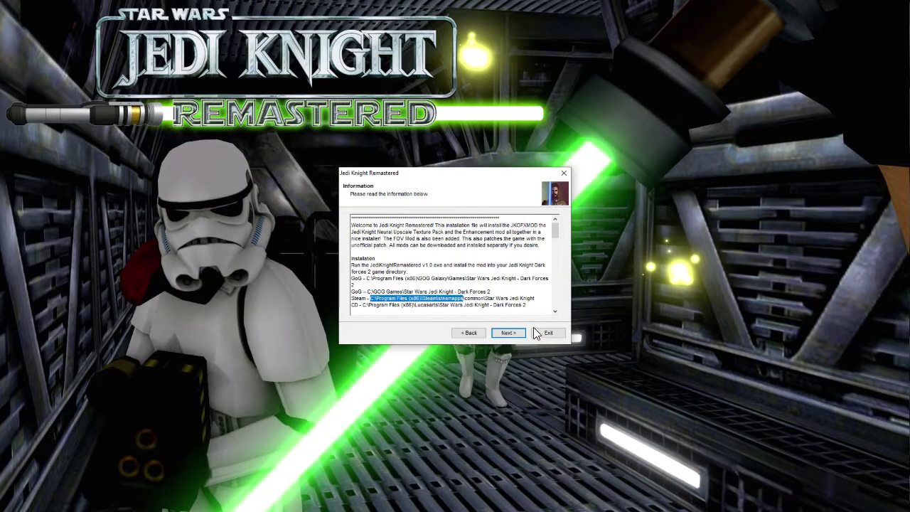
Agree to the license, reach the install directory page, then quit and close the installer
click(509, 332)
click(418, 303)
click(507, 333)
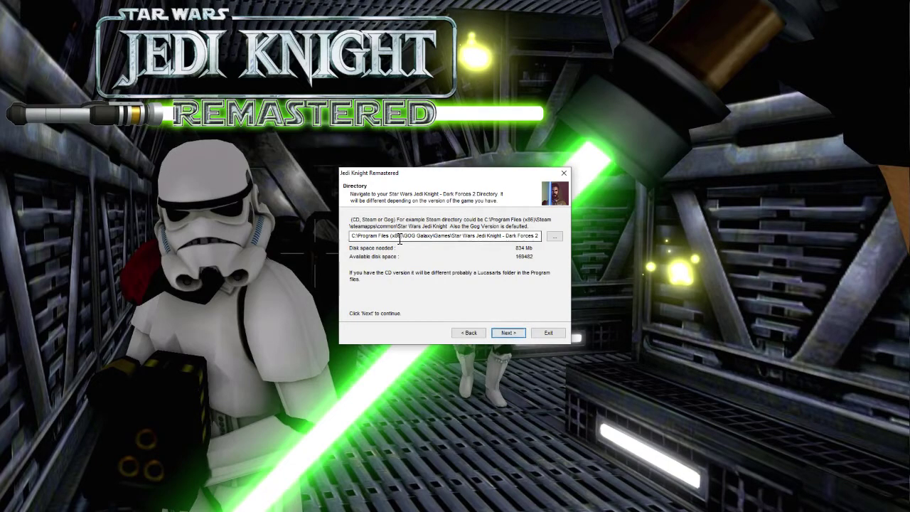
click(546, 333)
click(486, 282)
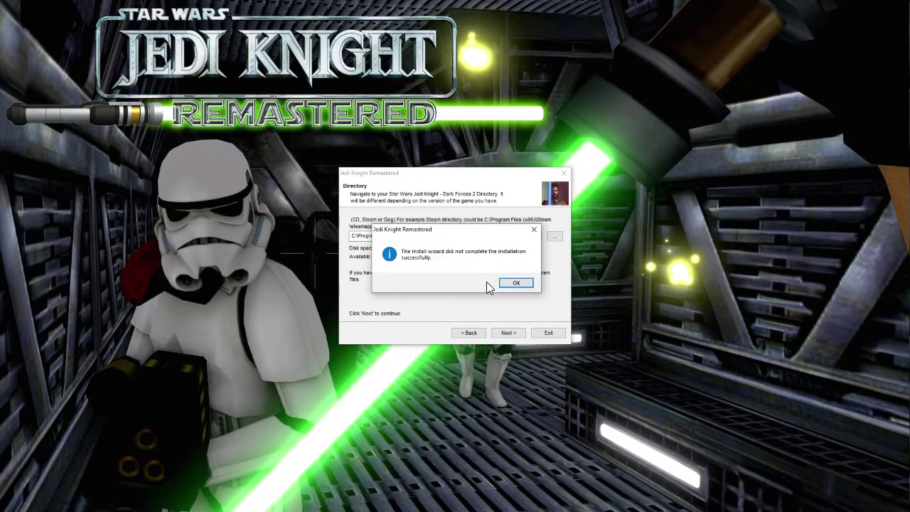
click(515, 282)
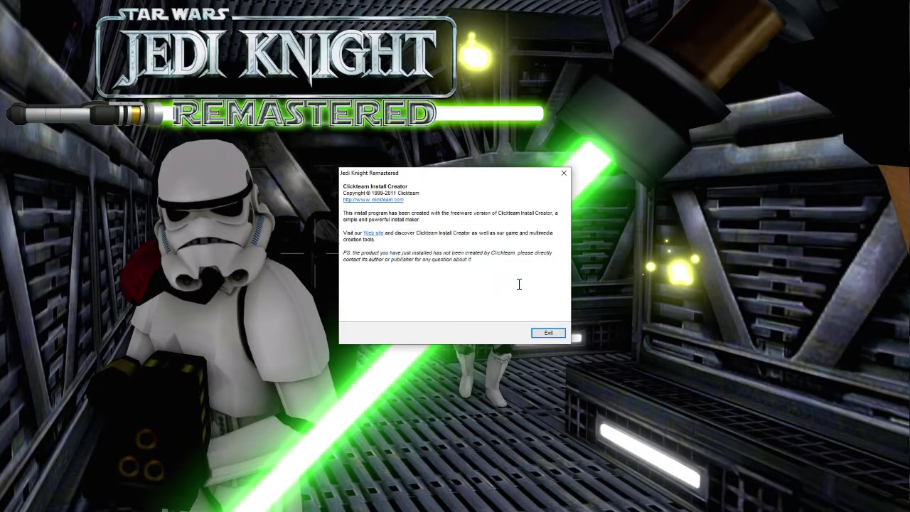
click(541, 332)
drag(479, 108, 464, 33)
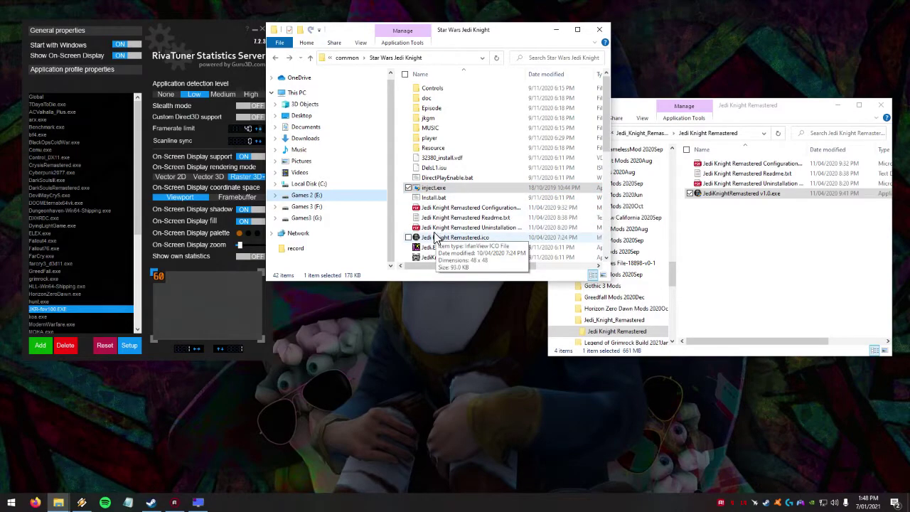
Check the Properties of inject.exe, leaving the file in place
right_click(437, 189)
click(470, 444)
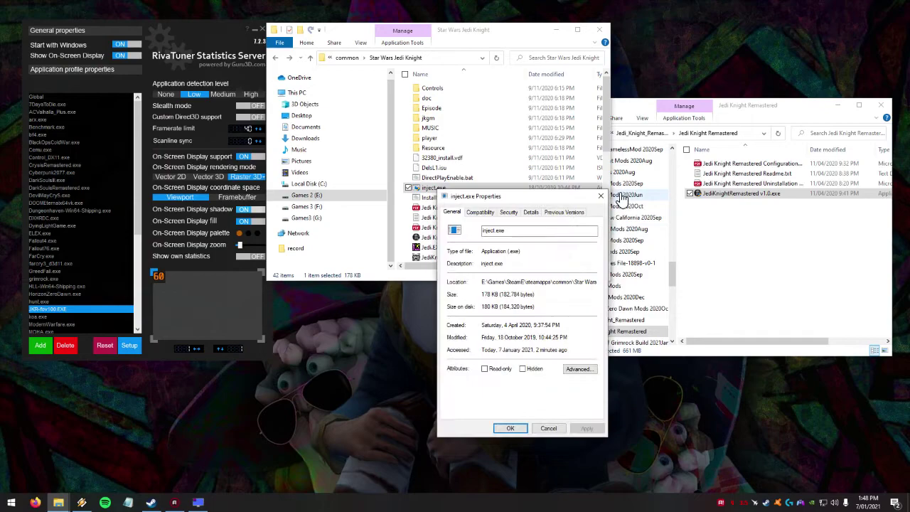
click(601, 196)
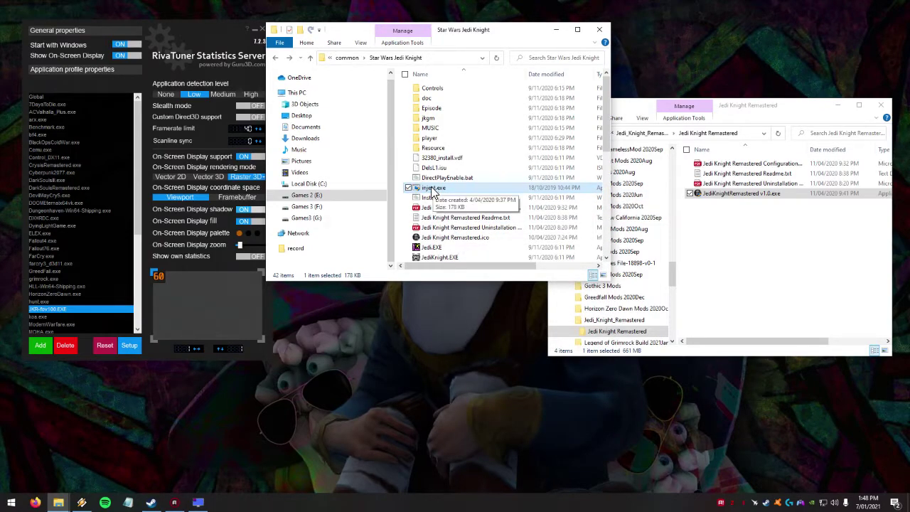
mouse_move(433, 190)
mouse_down()
mouse_move(408, 310)
mouse_move(428, 193)
mouse_move(398, 311)
mouse_move(416, 197)
mouse_move(429, 181)
mouse_up()
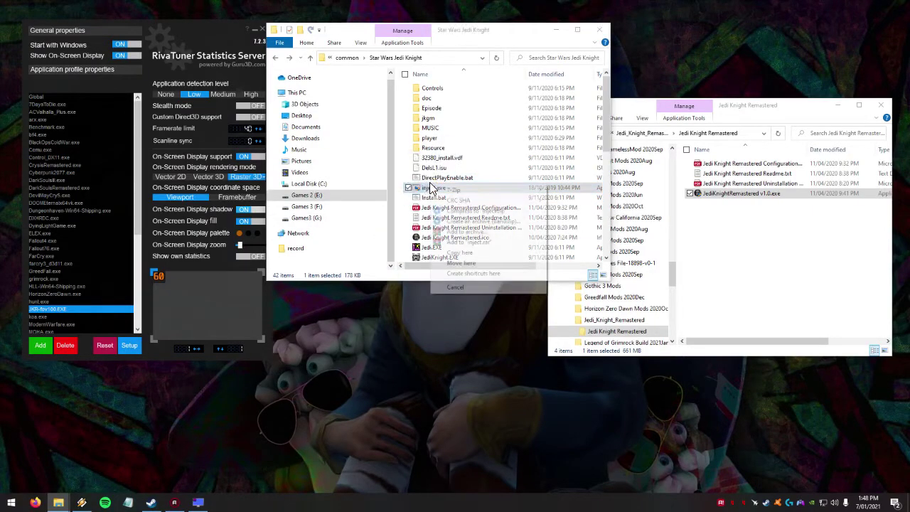
click(419, 237)
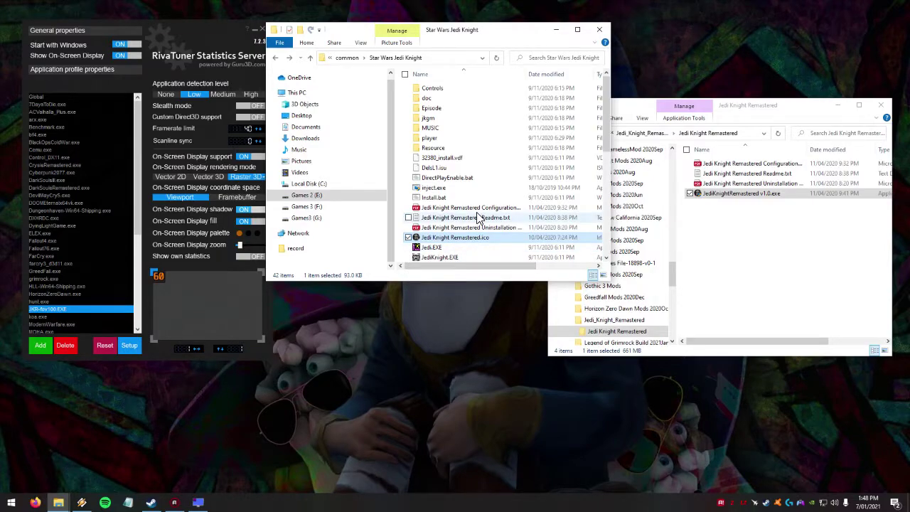
Open jkgm.json in Notepad from its context menu, cancelling an accidental rename
scroll(444, 192, down, 1)
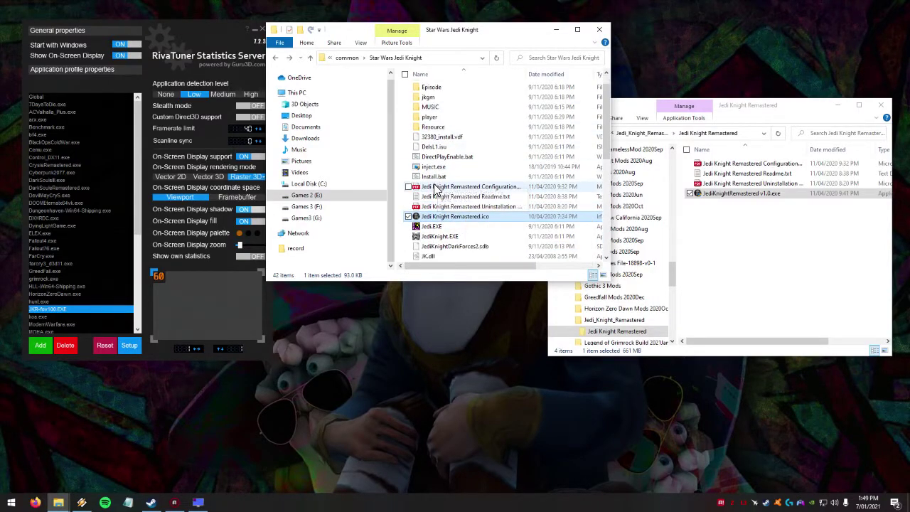
scroll(461, 209, down, 1)
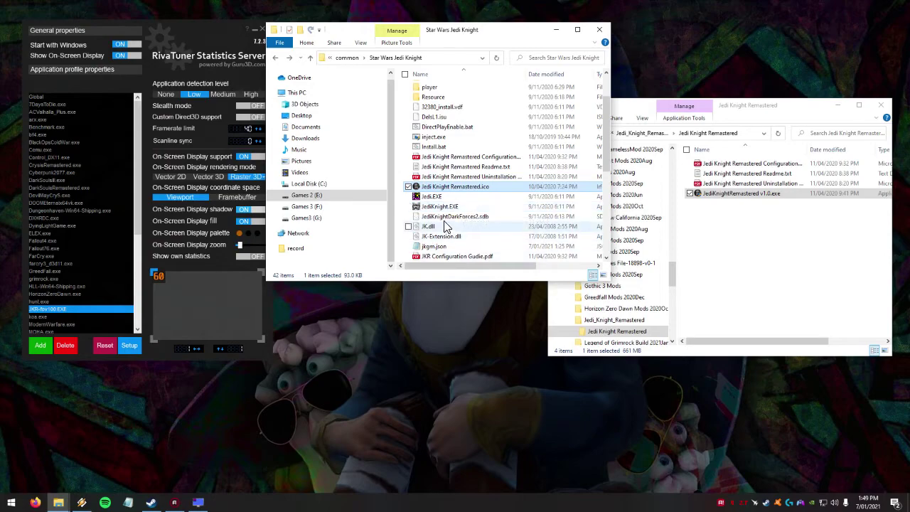
click(459, 248)
click(437, 249)
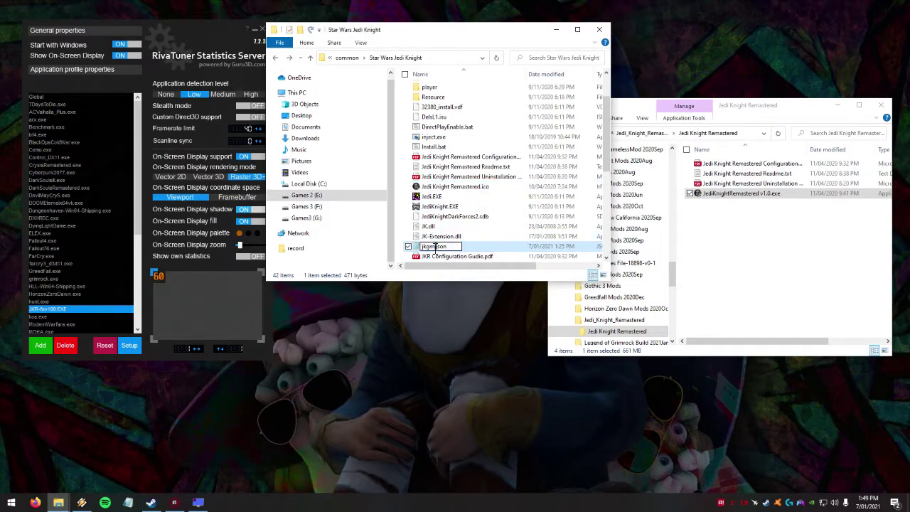
click(430, 226)
right_click(432, 246)
click(479, 10)
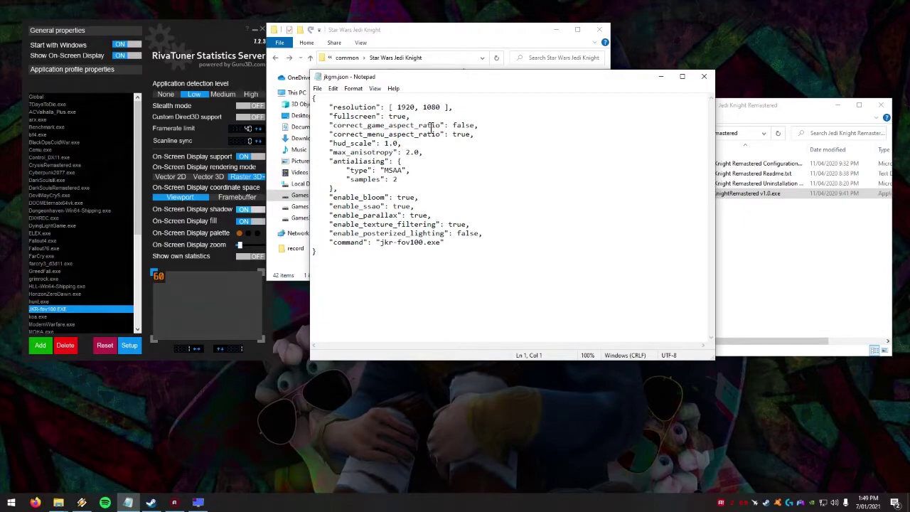
click(397, 106)
key(shift+Right)
key(shift+Left)
drag(385, 161, 390, 162)
drag(396, 107, 430, 108)
double_click(433, 107)
drag(411, 116, 426, 135)
click(473, 139)
drag(410, 117, 330, 121)
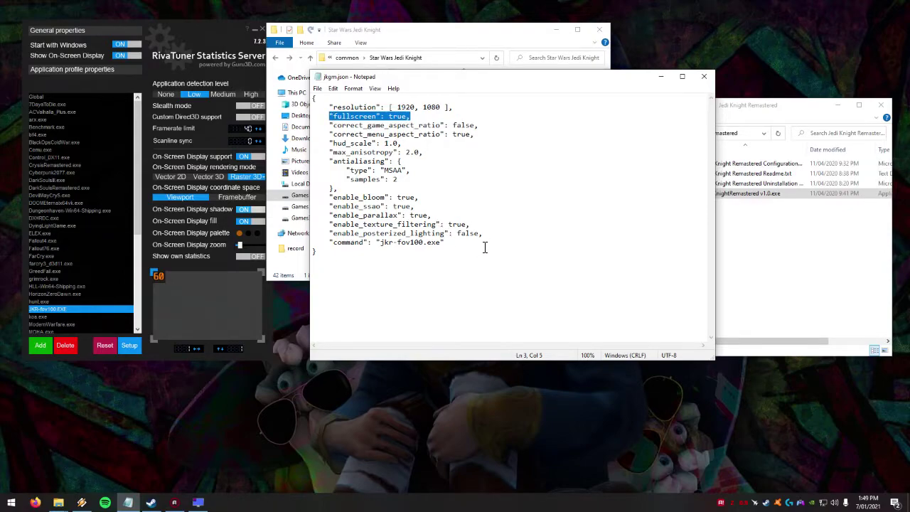
drag(490, 236, 330, 199)
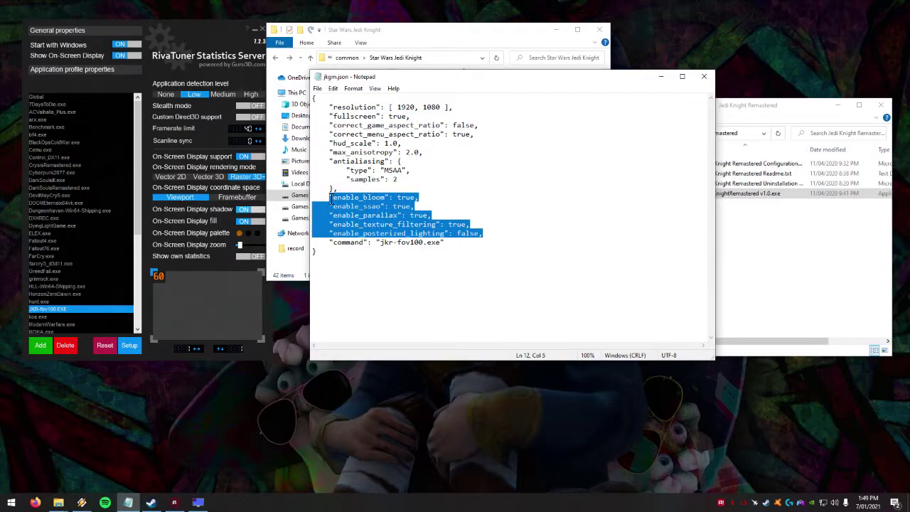
click(447, 252)
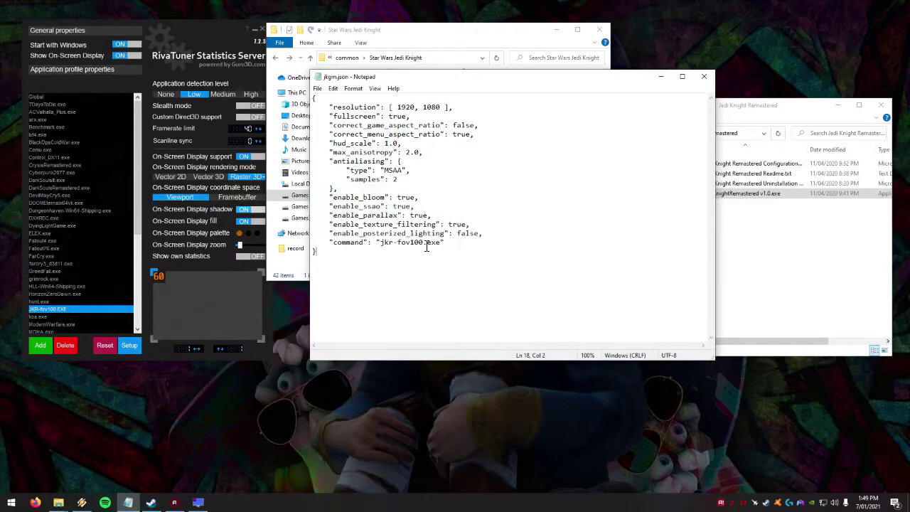
click(460, 50)
scroll(518, 213, down, 3)
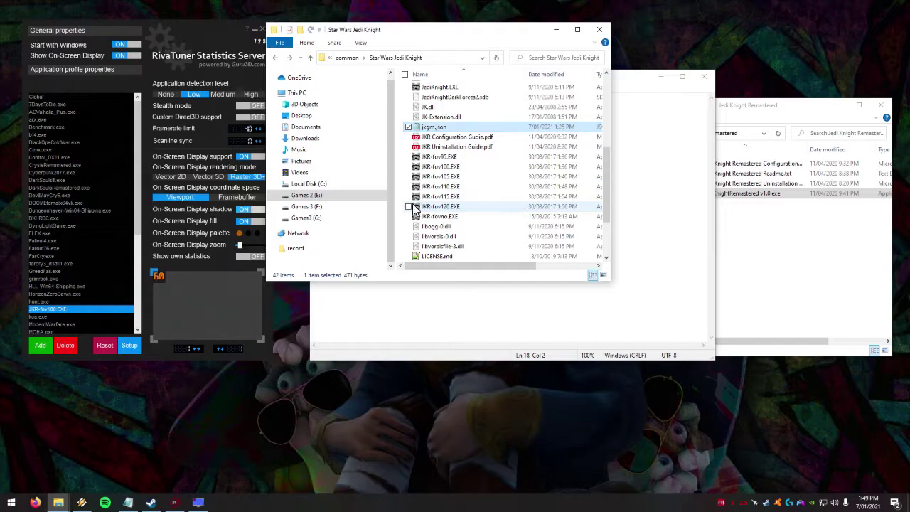
drag(402, 220, 469, 165)
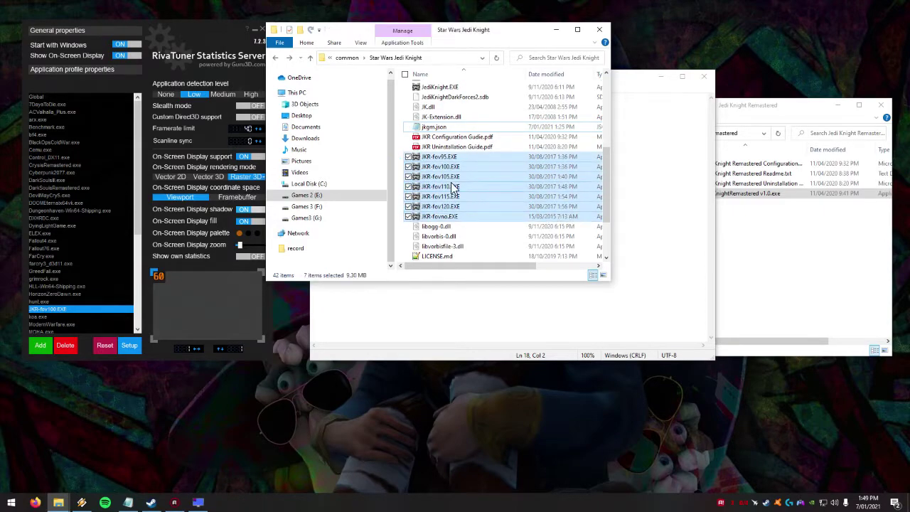
click(445, 207)
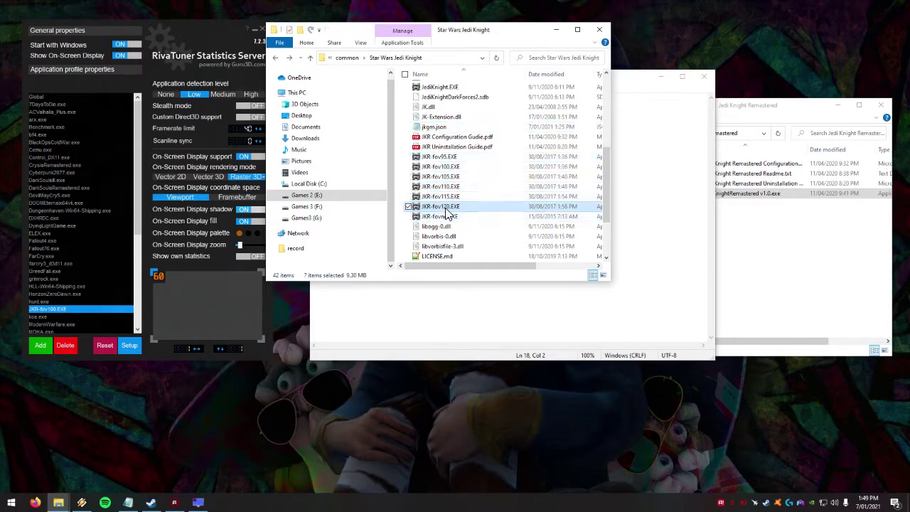
click(436, 209)
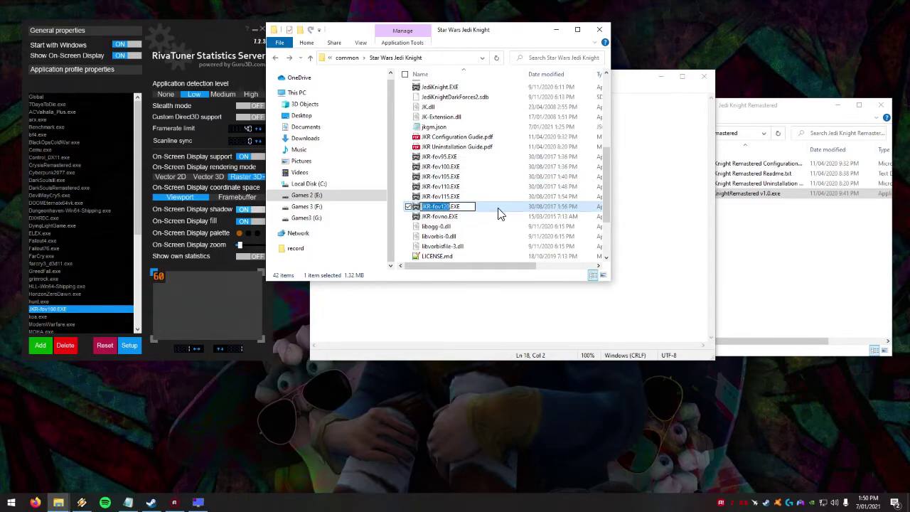
click(433, 217)
click(432, 221)
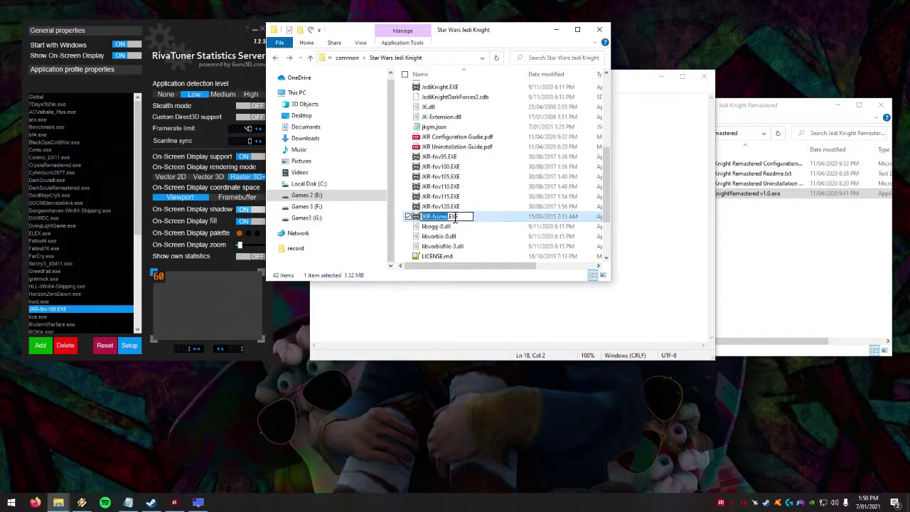
click(442, 158)
click(446, 167)
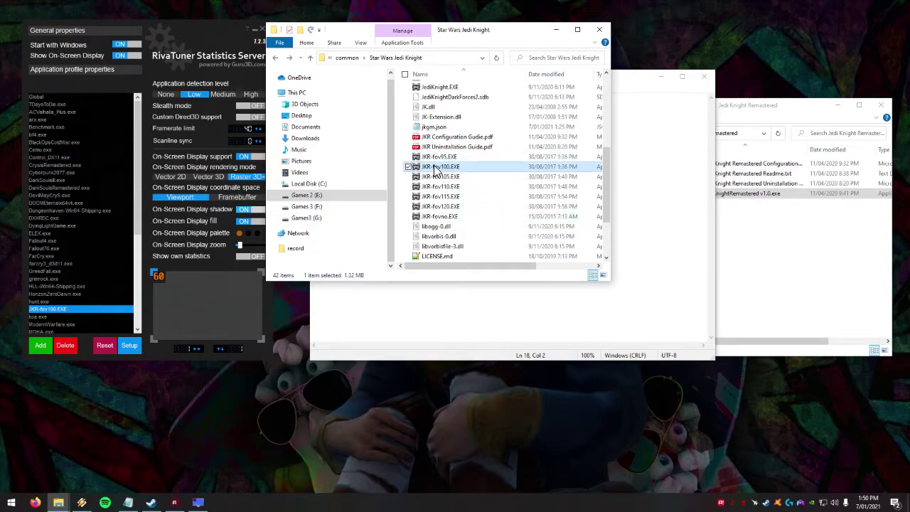
click(451, 168)
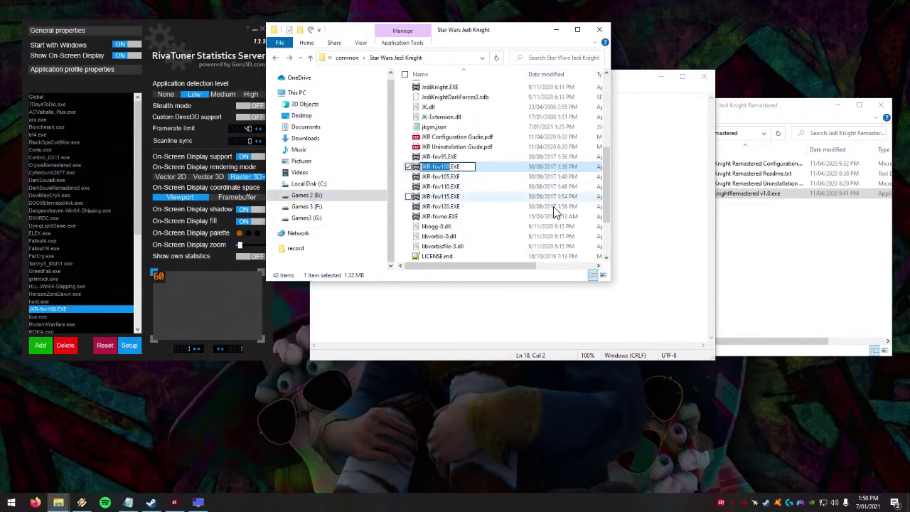
key(alt+Tab)
drag(441, 242, 381, 242)
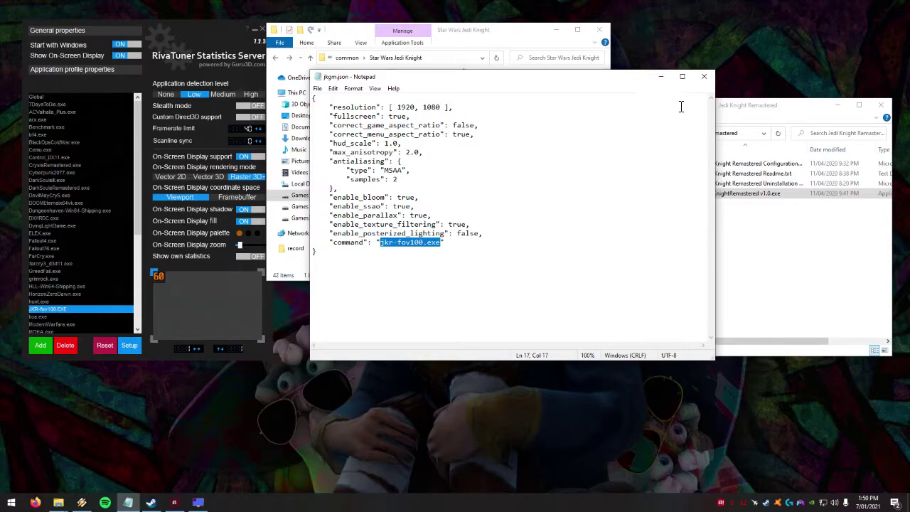
Highlight the 1920 and 1080 resolution values, close jkgm.json, and bring RivaTuner forward
drag(398, 107, 422, 107)
double_click(434, 108)
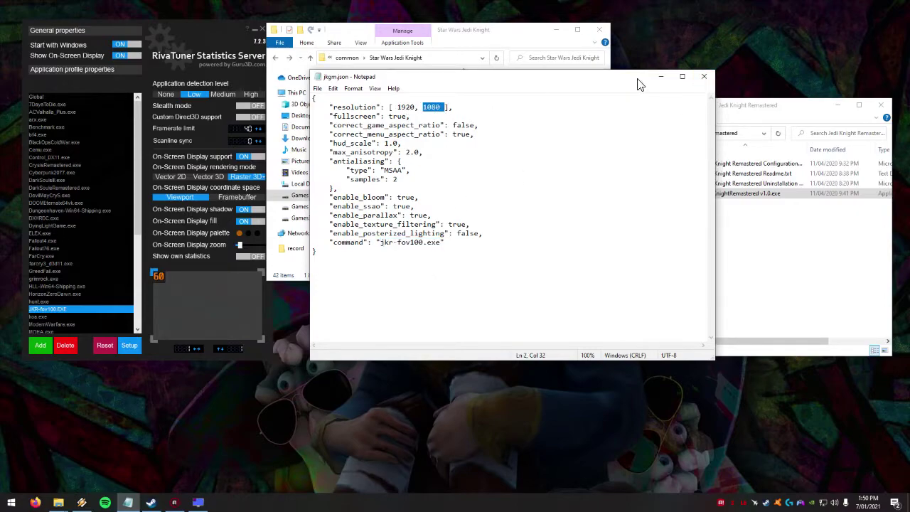
click(702, 76)
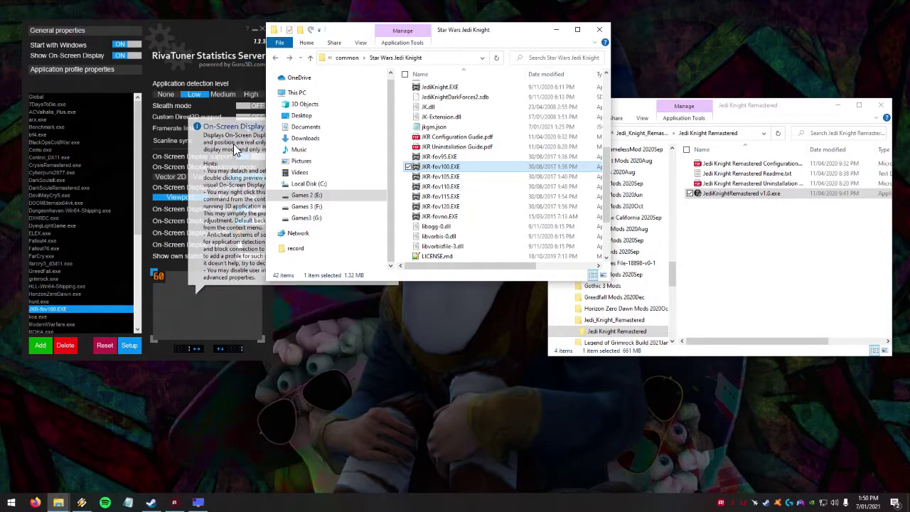
click(179, 32)
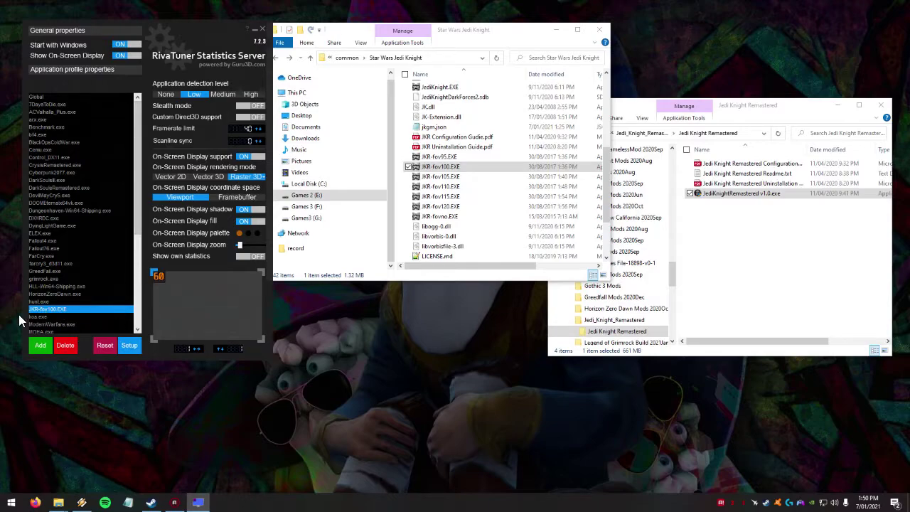
click(40, 345)
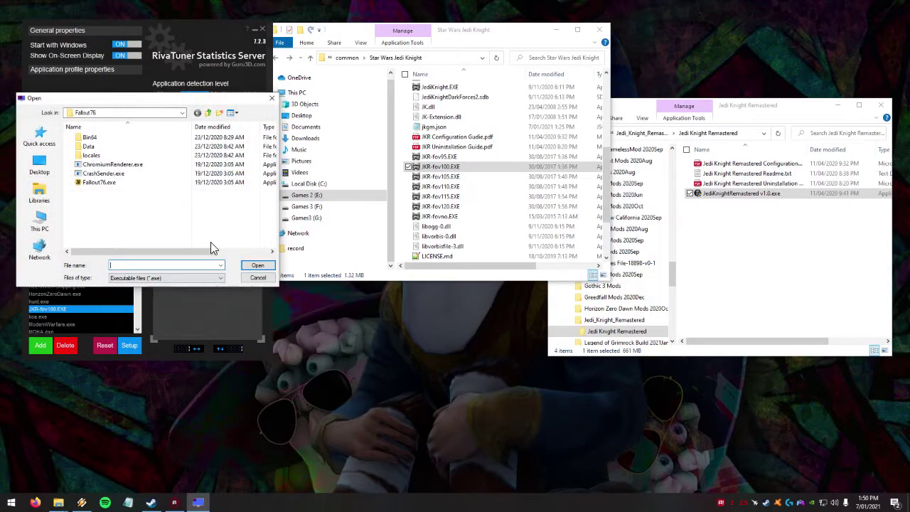
click(256, 274)
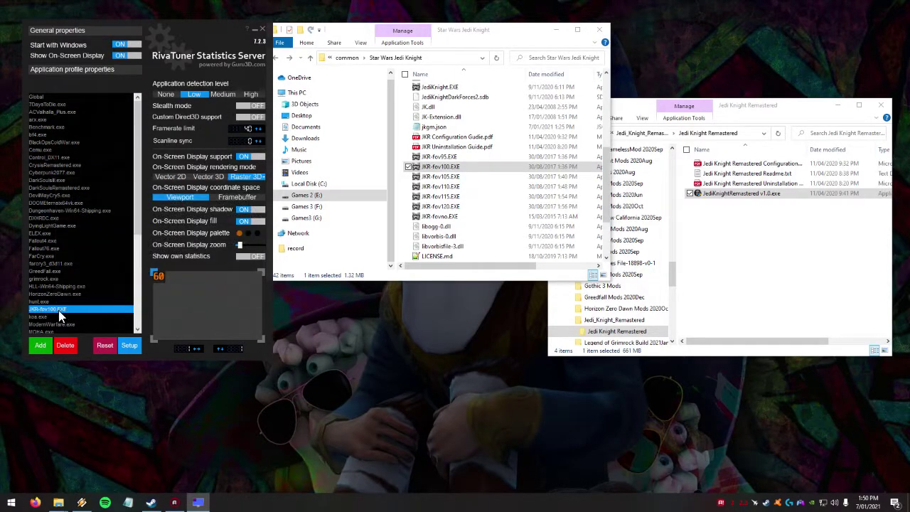
scroll(437, 146, up, 2)
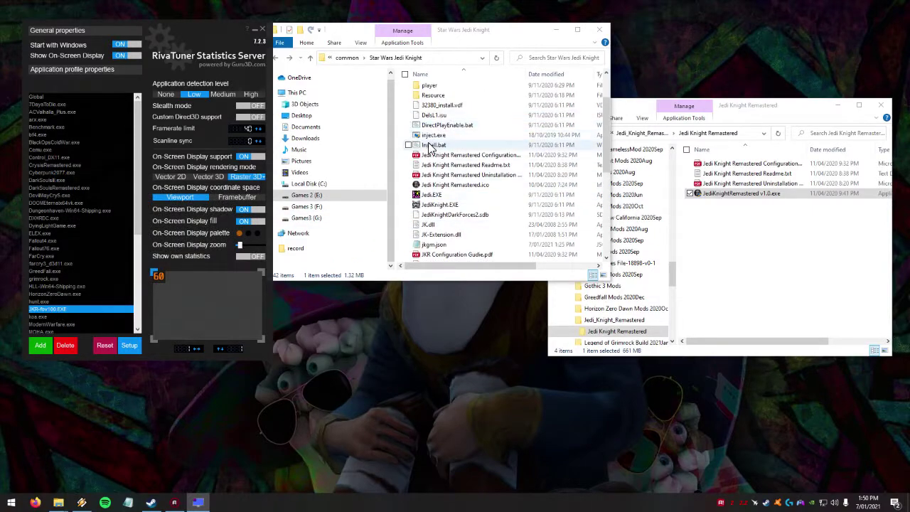
scroll(441, 146, down, 3)
scroll(449, 148, up, 4)
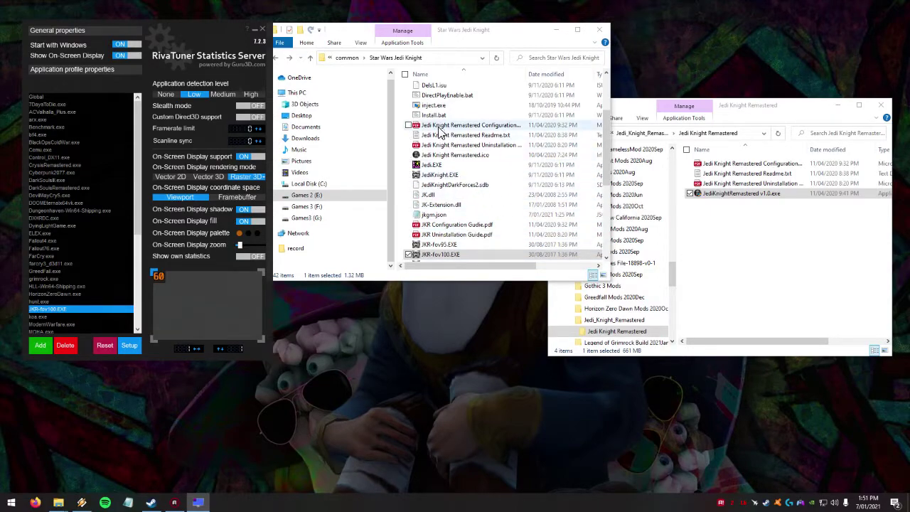
Run inject.exe with administrator approval and pick the existing Medium-difficulty player
click(433, 105)
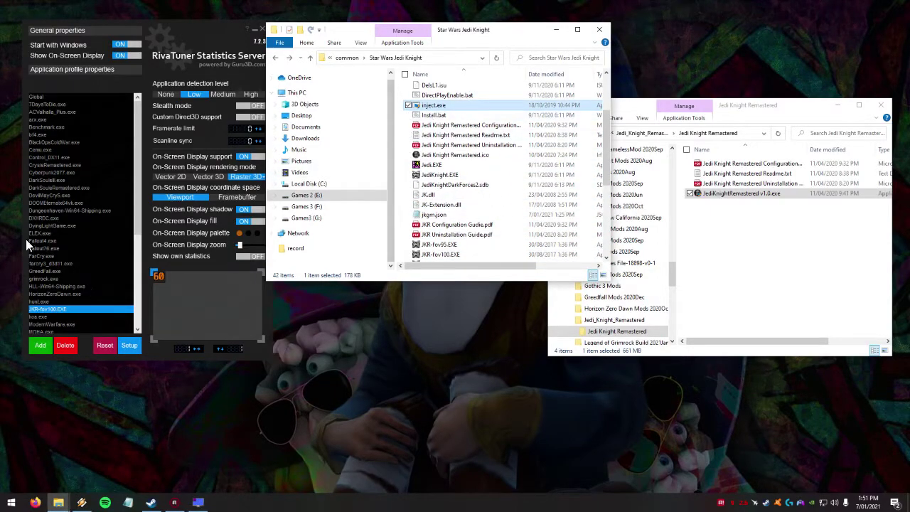
double_click(433, 106)
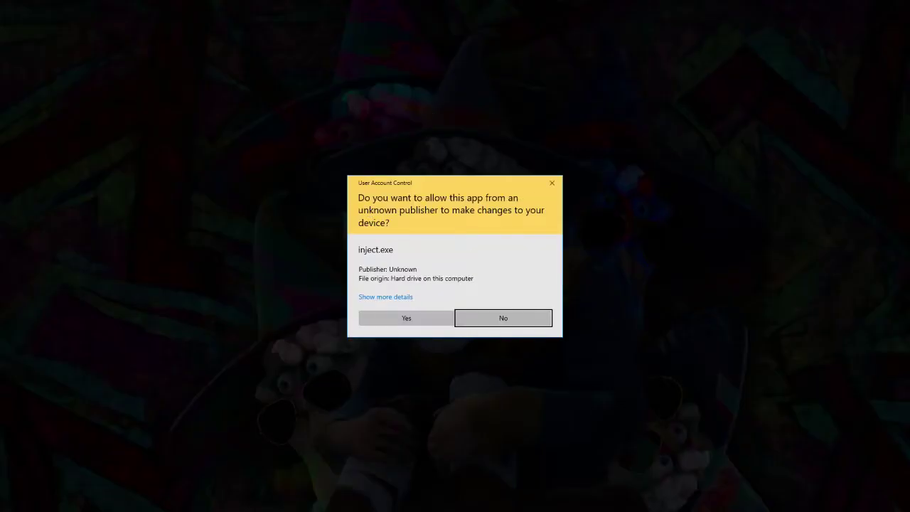
click(405, 321)
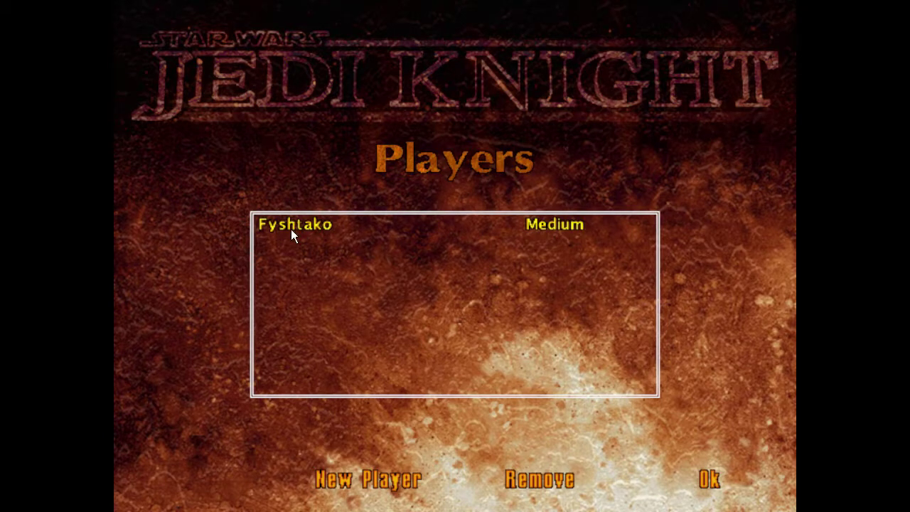
double_click(294, 226)
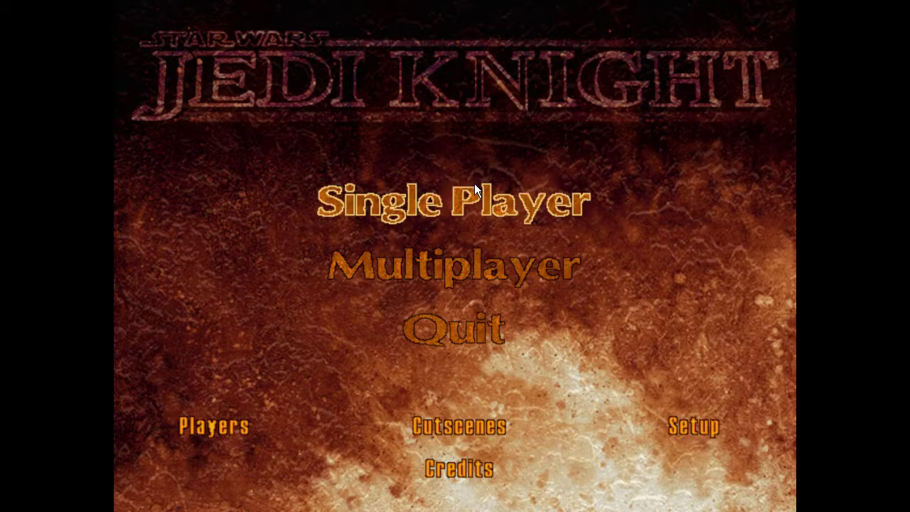
Open Setup, reveal the Controls categories, and open then close the Controls Options panel
click(693, 427)
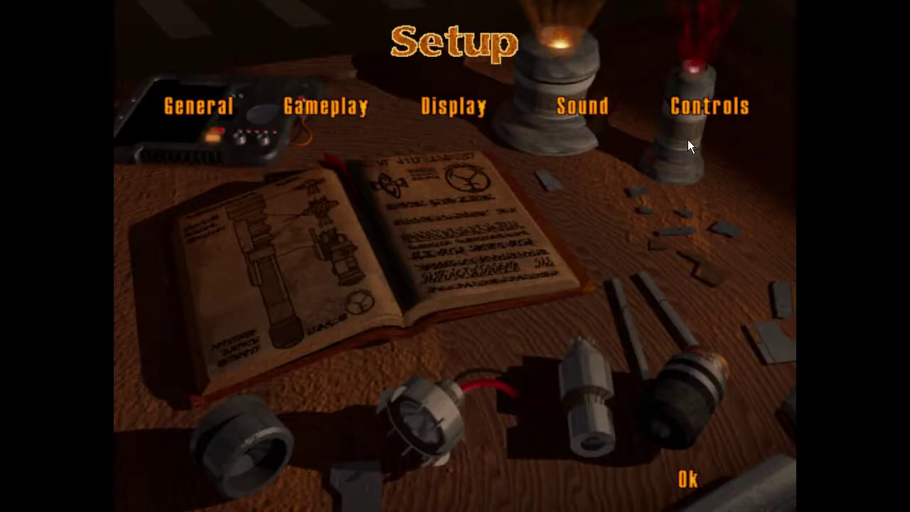
click(677, 106)
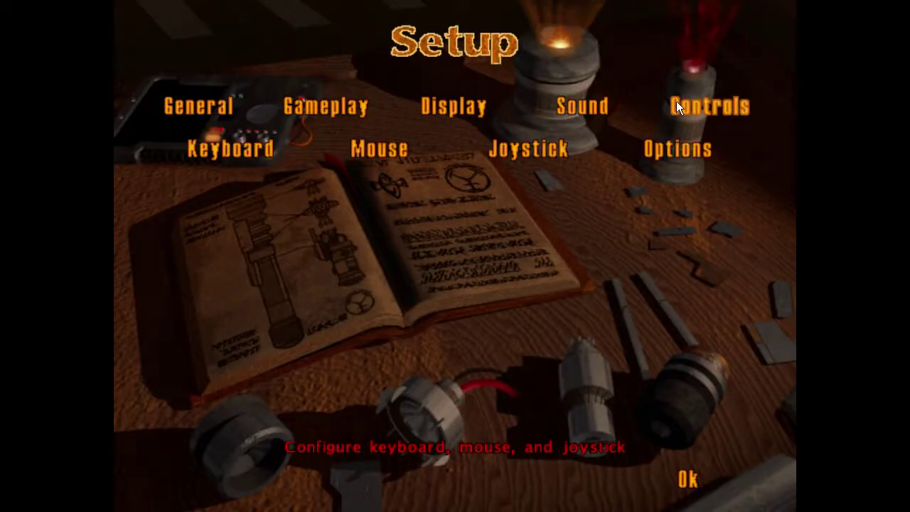
click(657, 148)
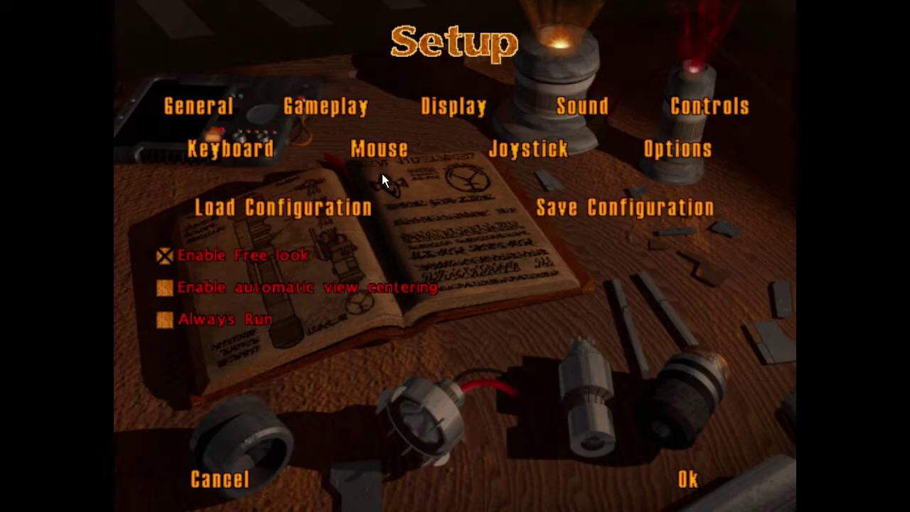
click(498, 148)
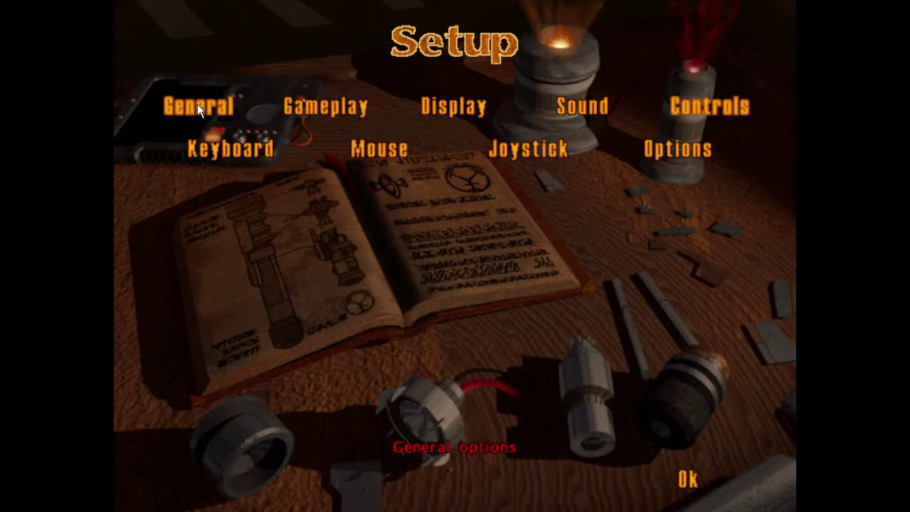